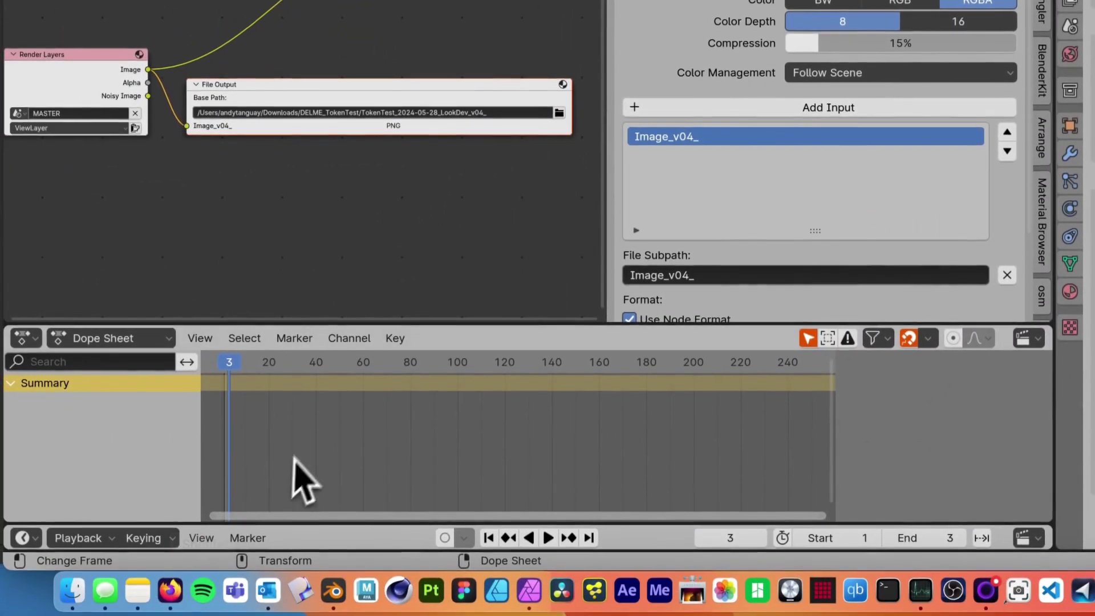
Step: Bring the Loom GitHub README forward in Firefox and scroll to its File Path Variables section
click(170, 590)
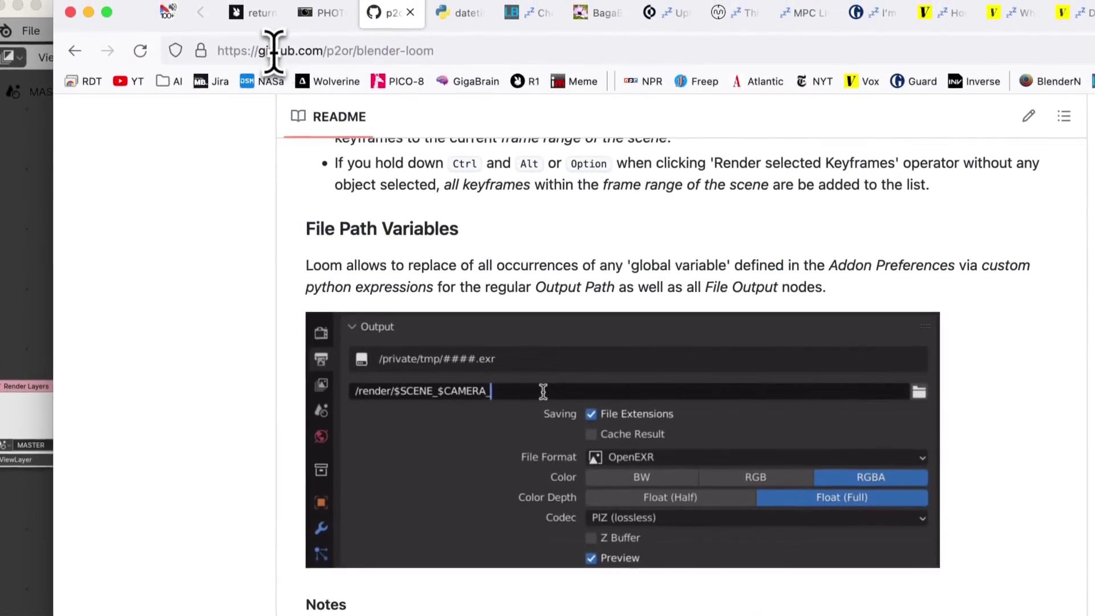
click(358, 52)
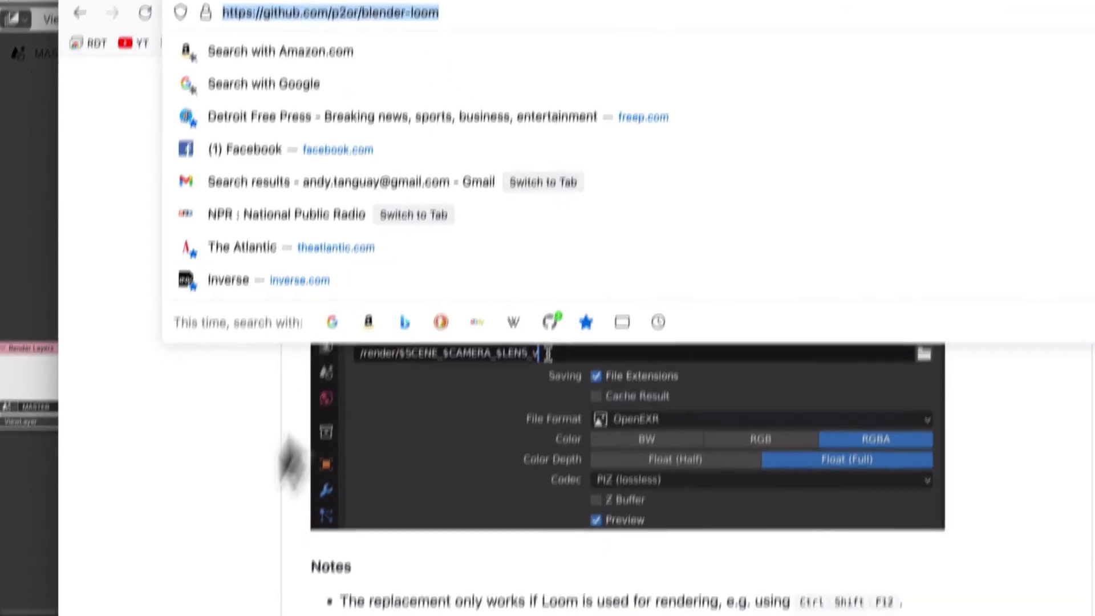
click(288, 452)
scroll(302, 502, up, 2)
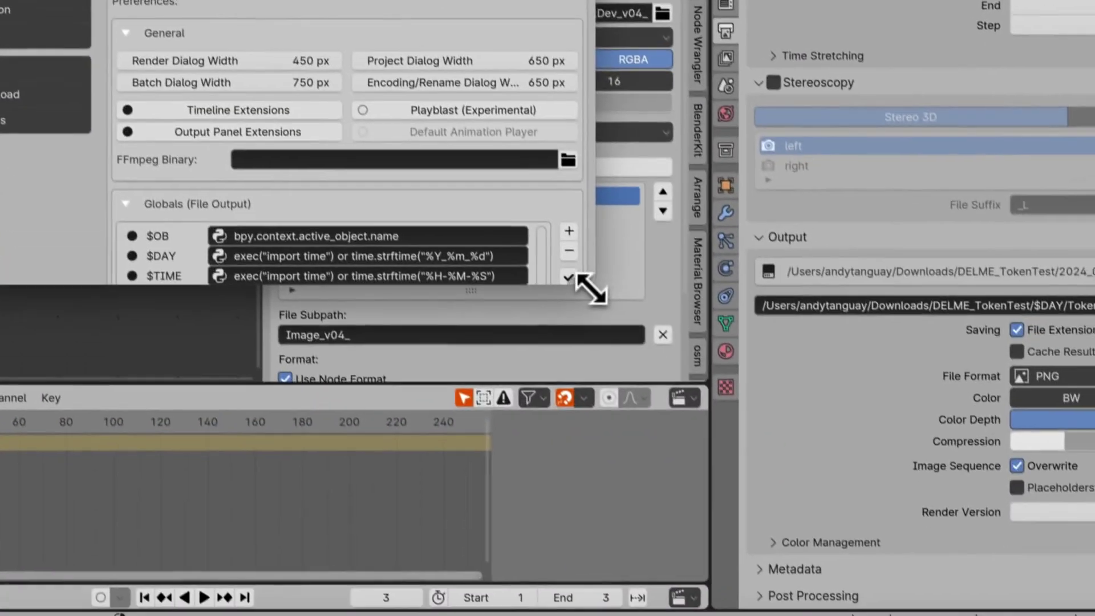
Step: Enlarge the Preferences window and stretch Loom's Globals (File Output) list to reveal every variable, including $DAY and $USER
drag(654, 574, 642, 615)
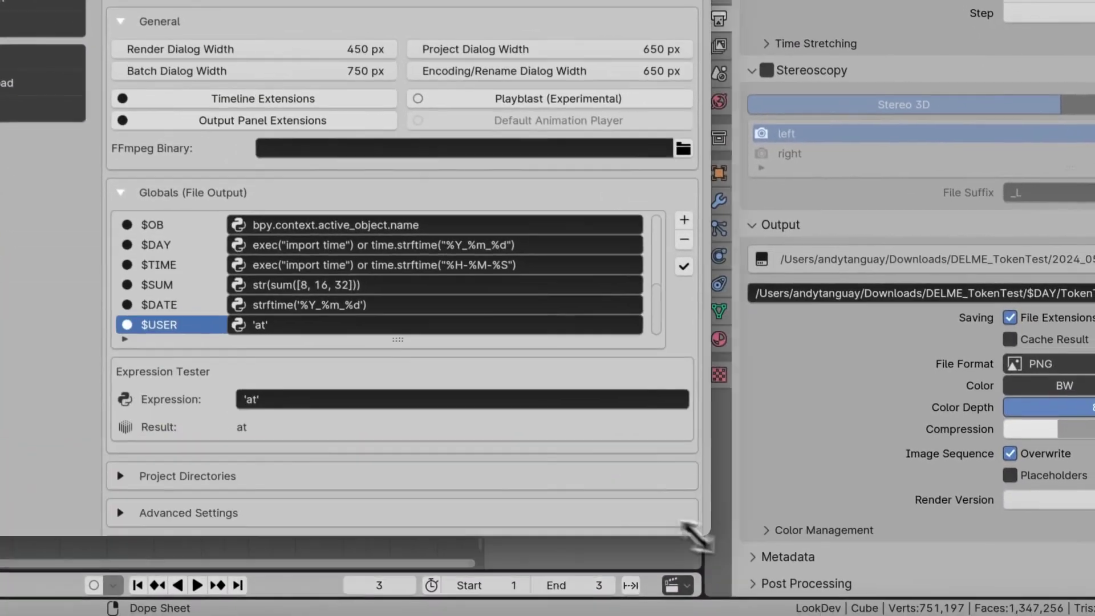
drag(696, 536, 795, 543)
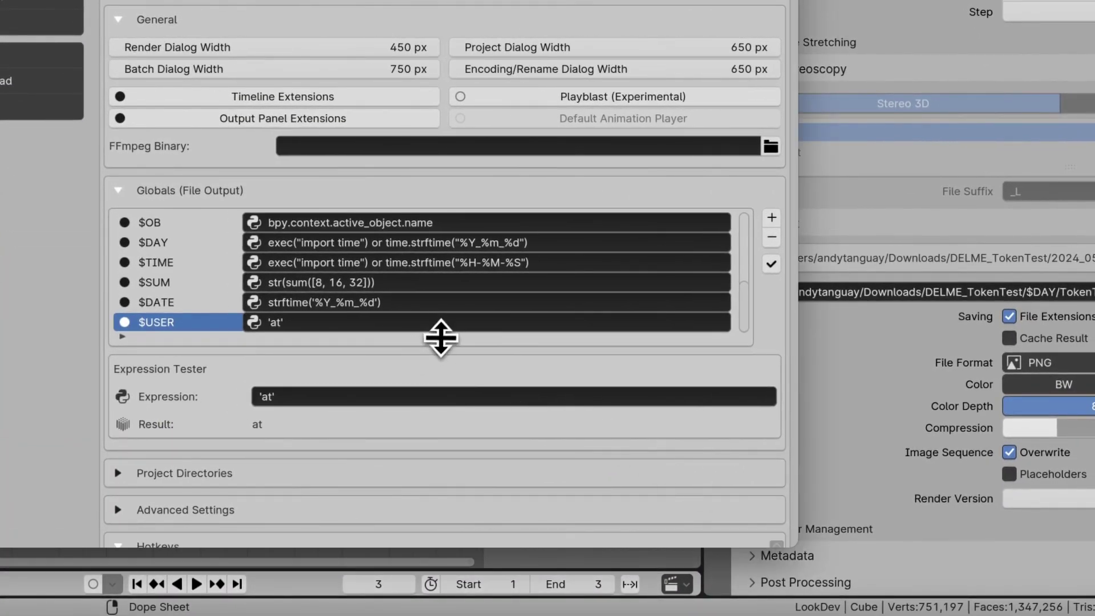
drag(441, 338, 442, 435)
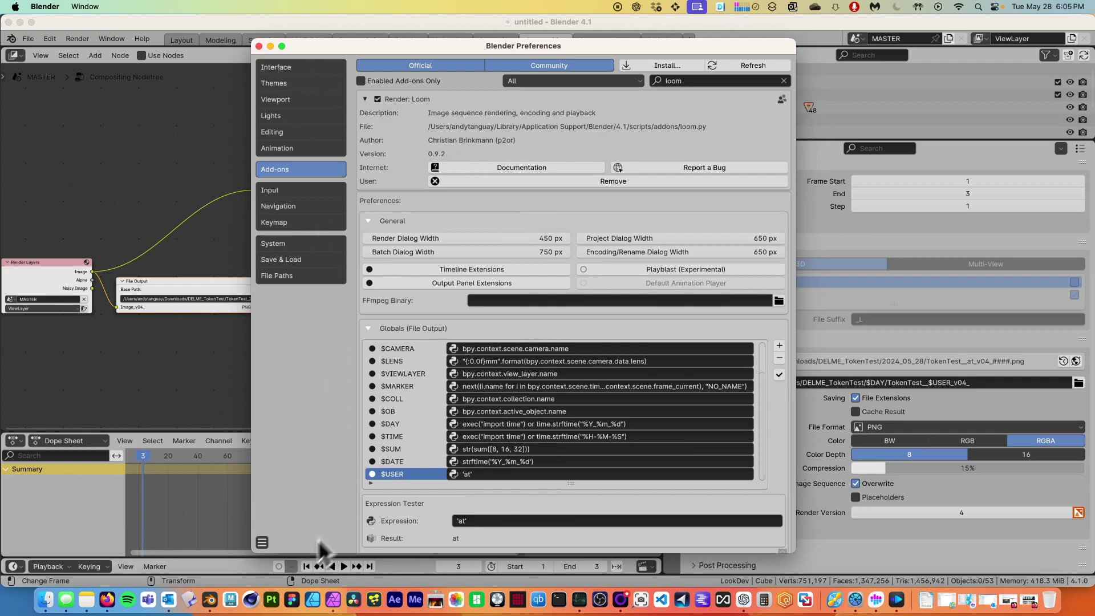
Step: Close Preferences and start editing the render Output path at its $DAY token
click(261, 542)
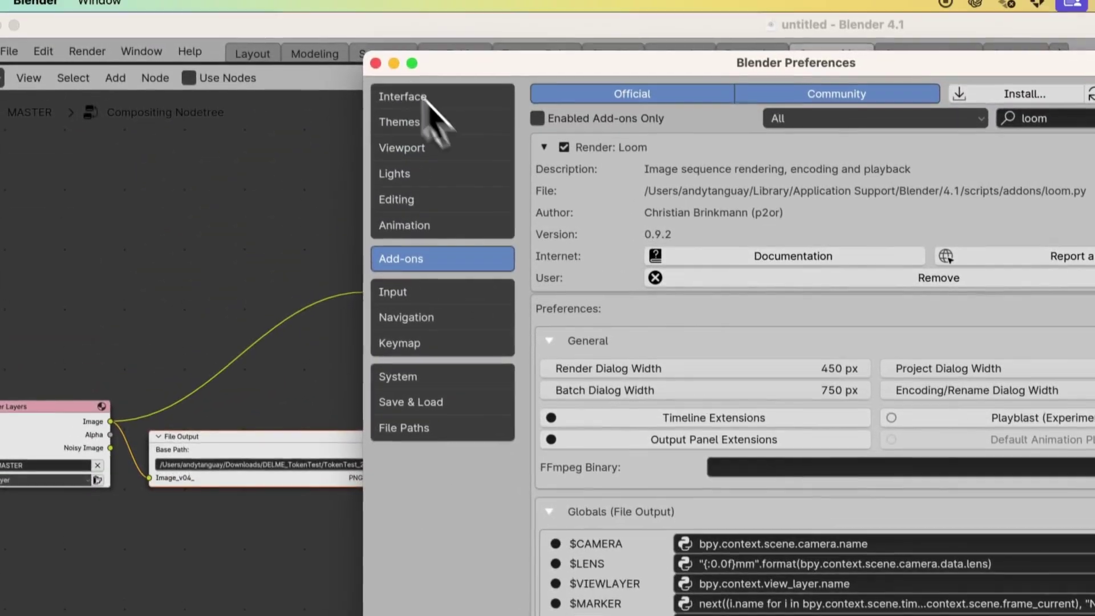
click(376, 63)
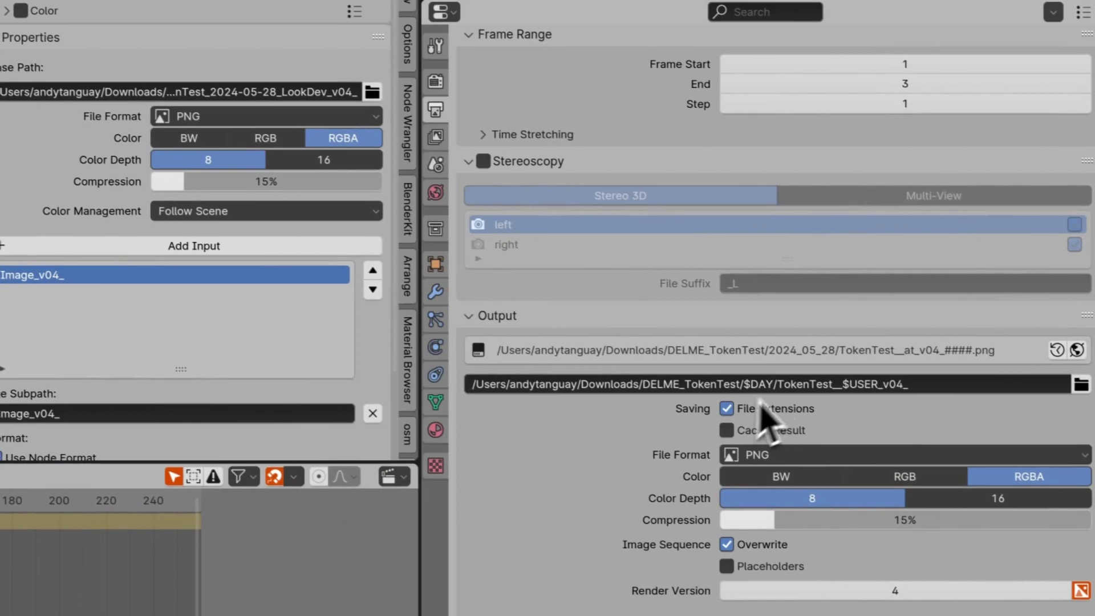
click(946, 378)
click(779, 380)
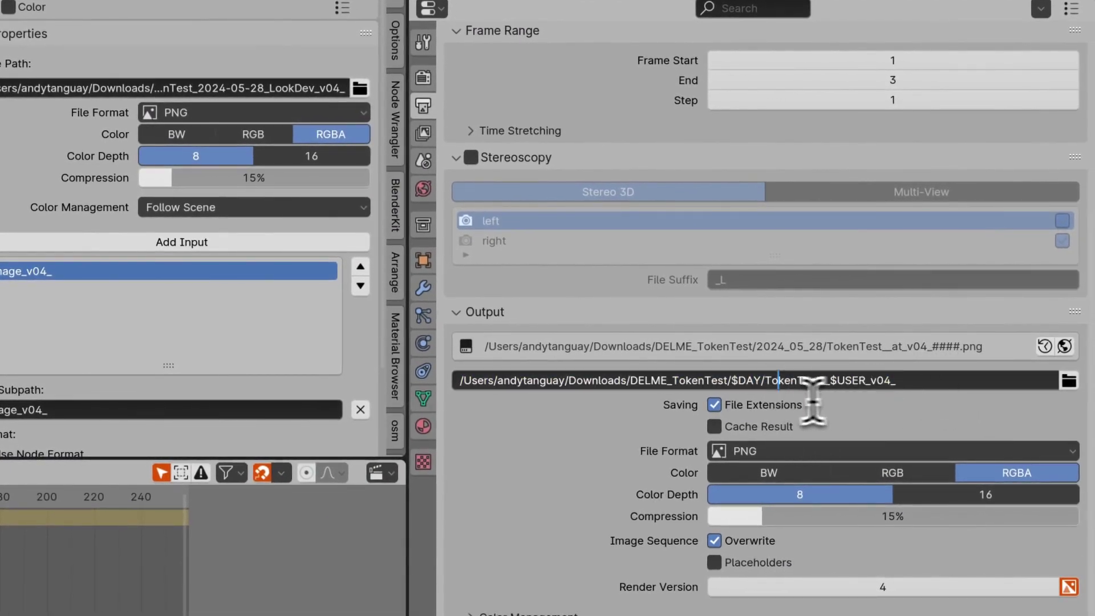
click(735, 379)
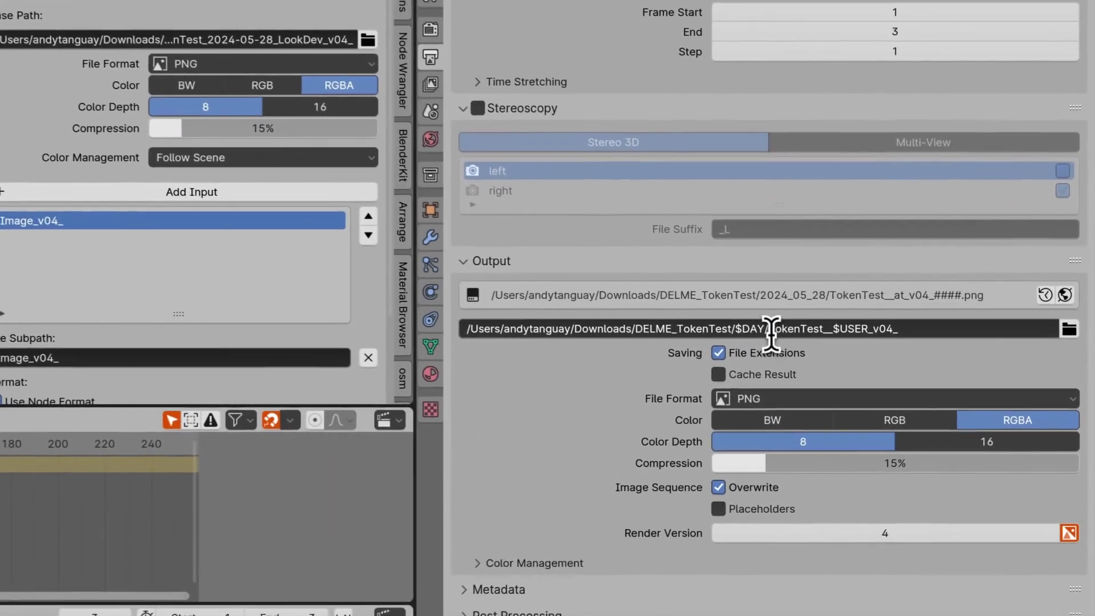
Step: Highlight TokenTest, the $USER token and version number 04 in the output path in turn
double_click(919, 384)
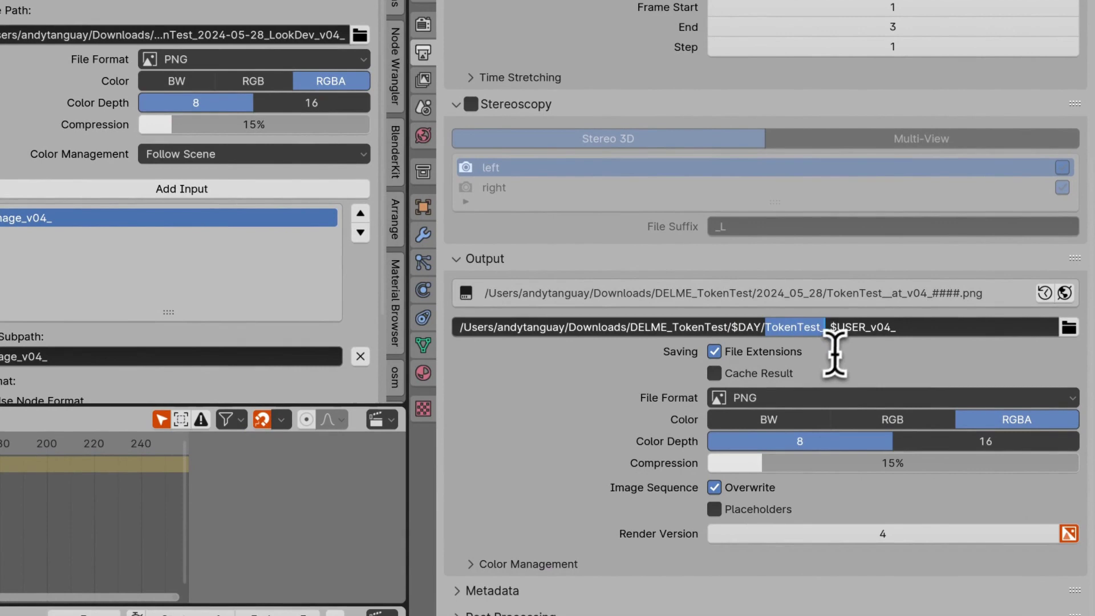
click(830, 328)
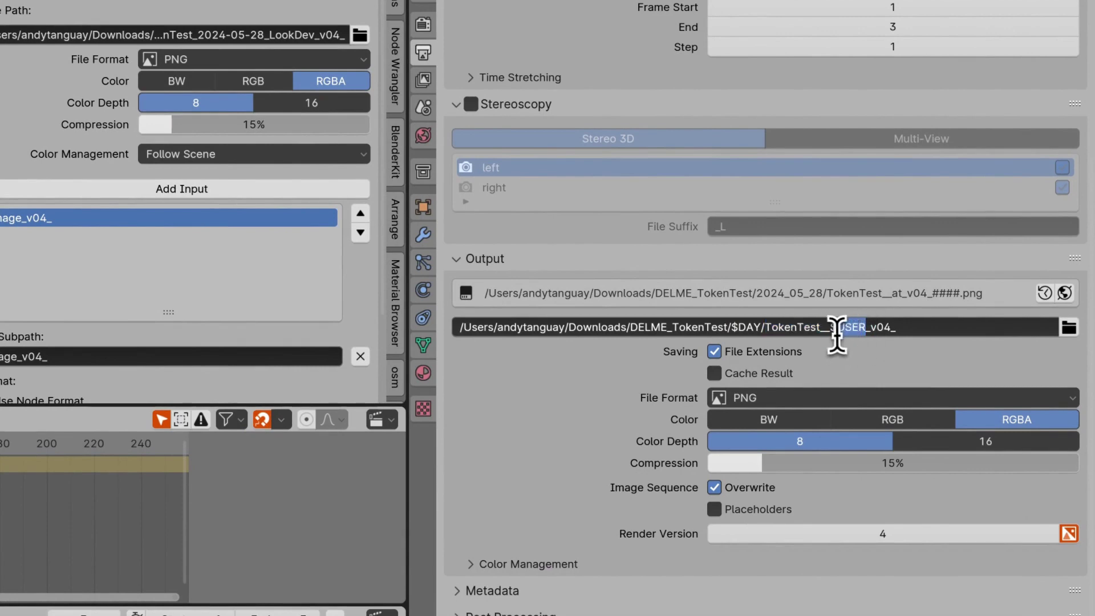
key(Right)
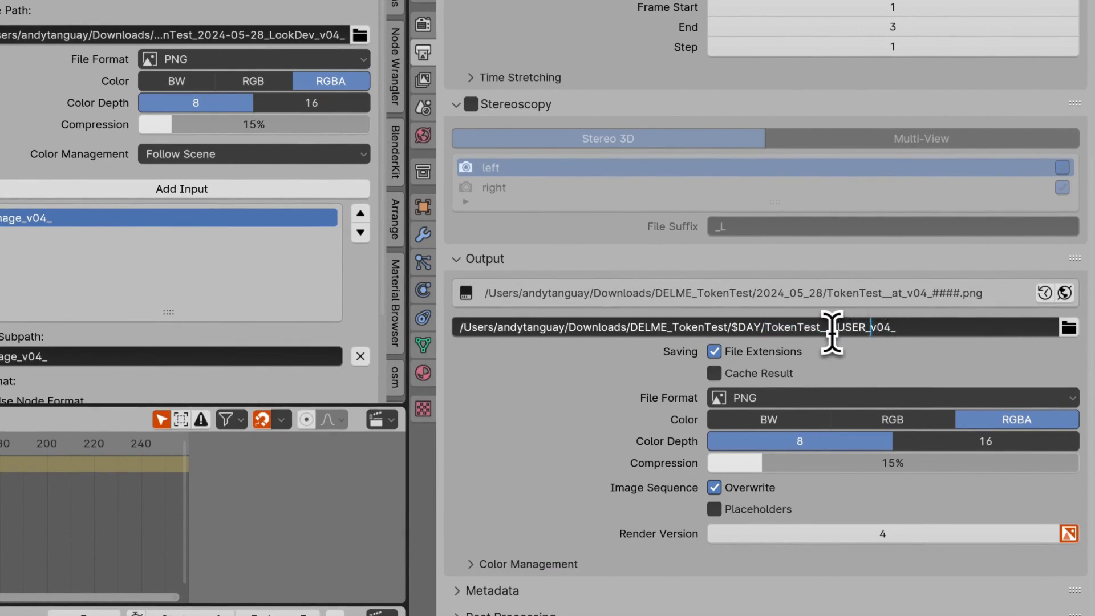
click(876, 334)
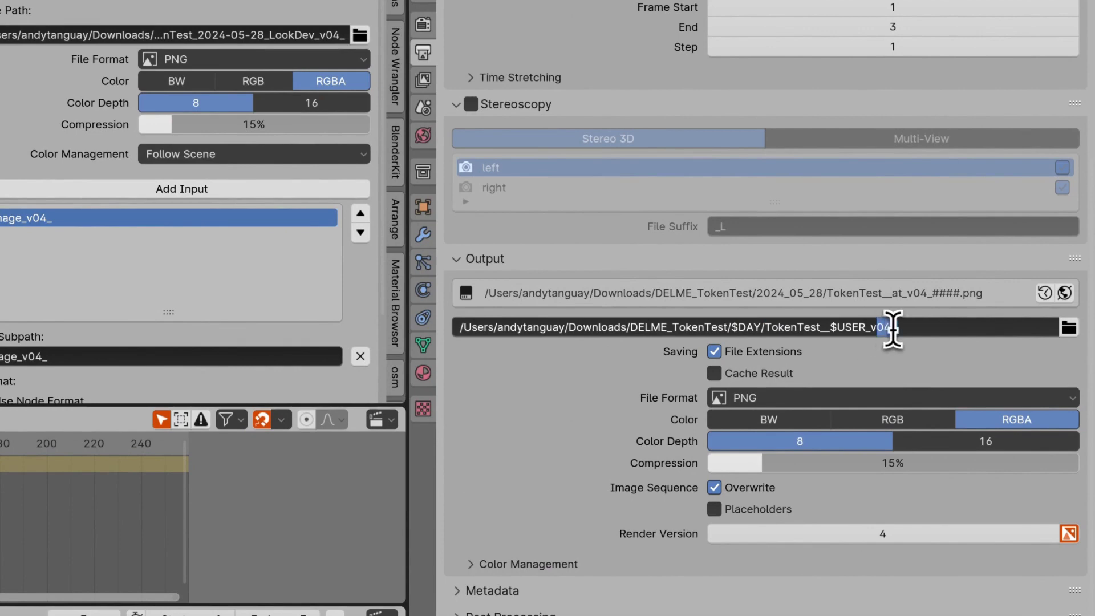
key(Right)
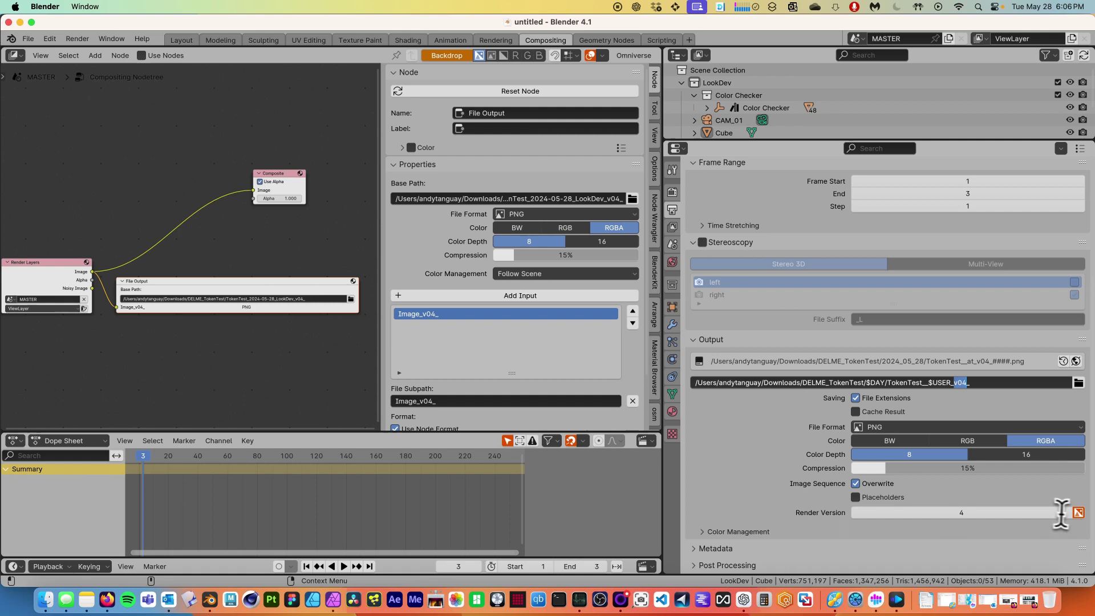
Step: Leave the output path field and raise Loom's Render Version from 4 to 5
click(1038, 508)
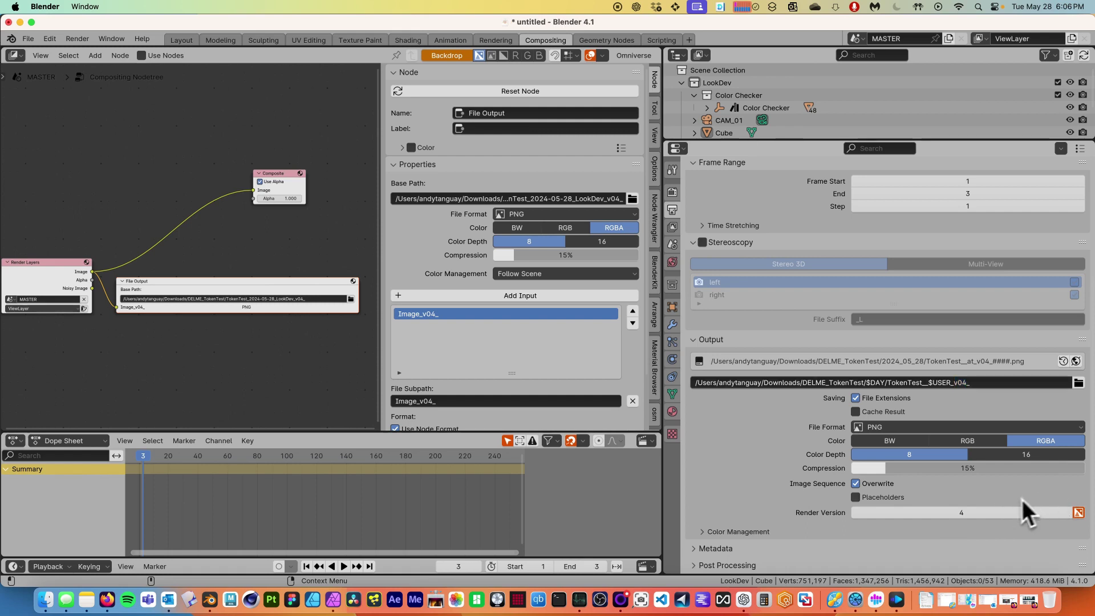
click(1069, 512)
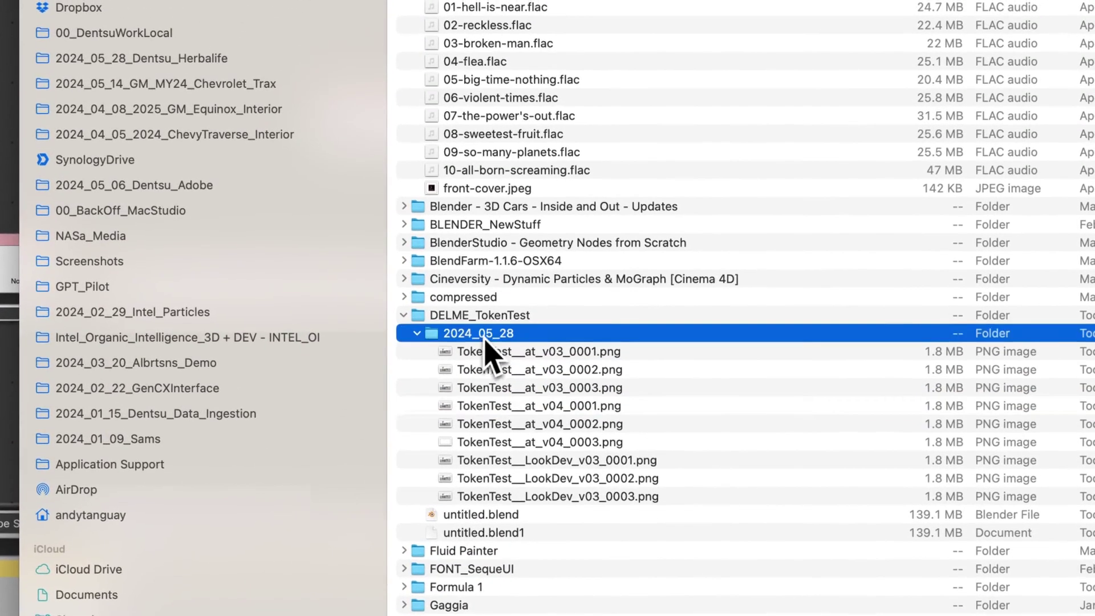
Step: Select the dated folder and its old test renders and move them to the Trash
shift+click(572, 513)
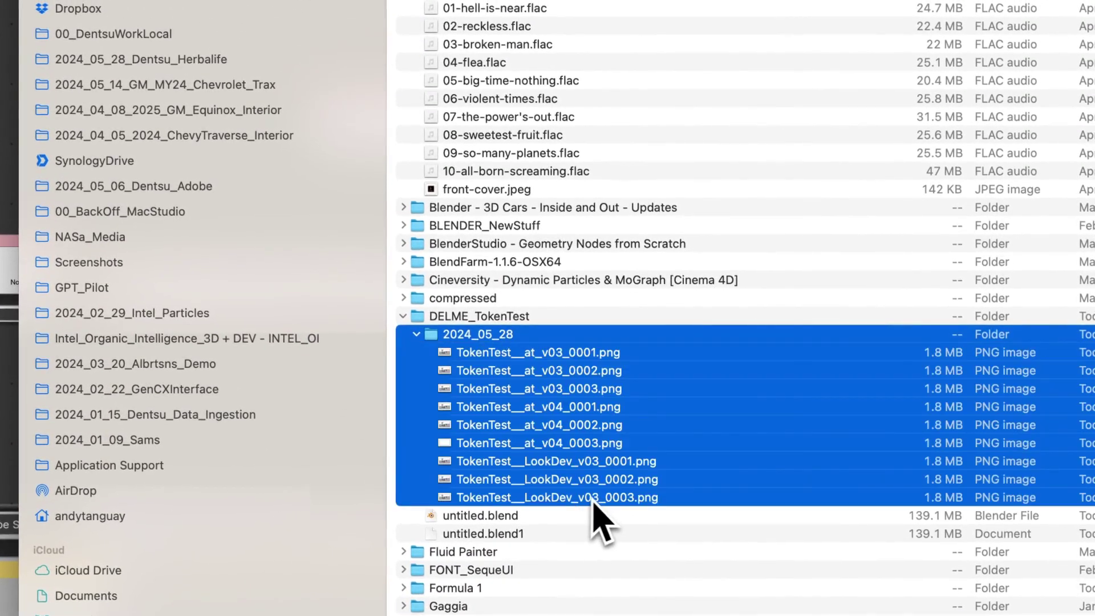
key(super+BackSpace)
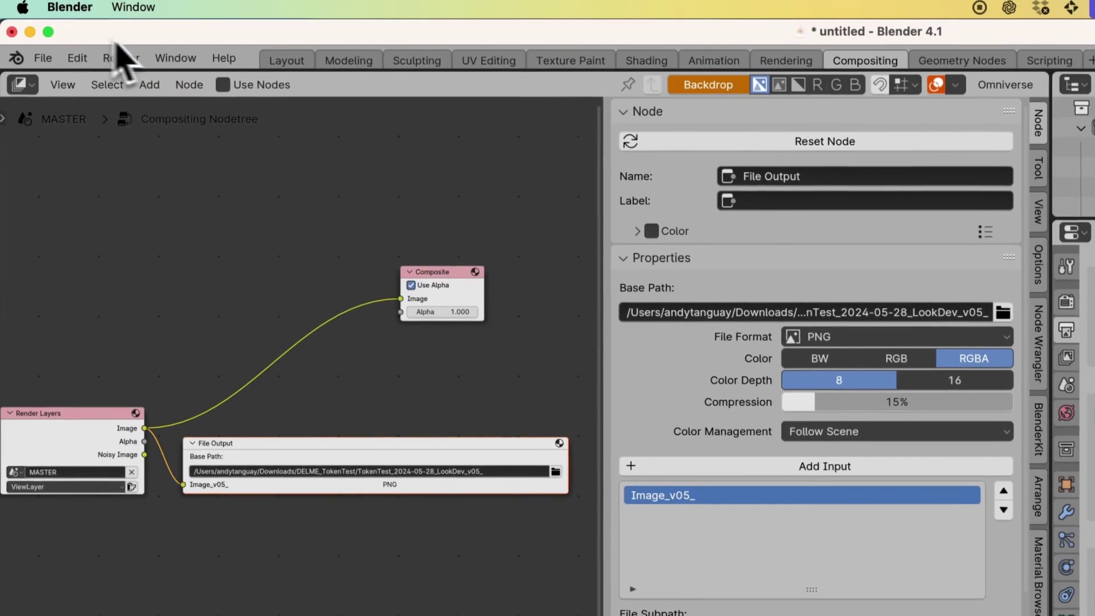
Step: Open Loom's Render Image Sequence settings from the Render menu and confirm Frames 1-3
click(123, 62)
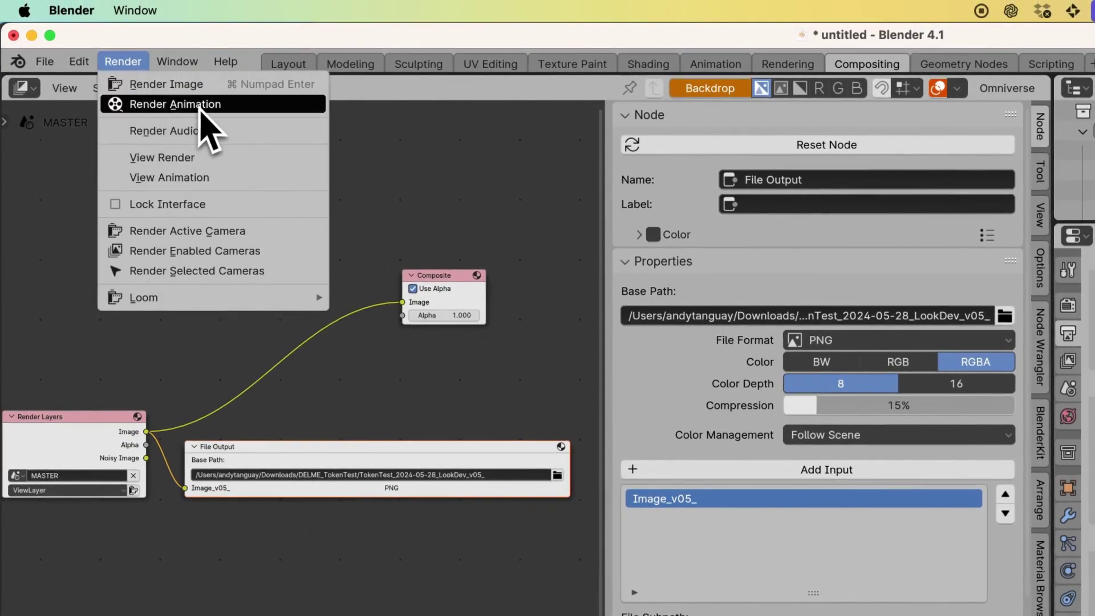
mouse_move(219, 302)
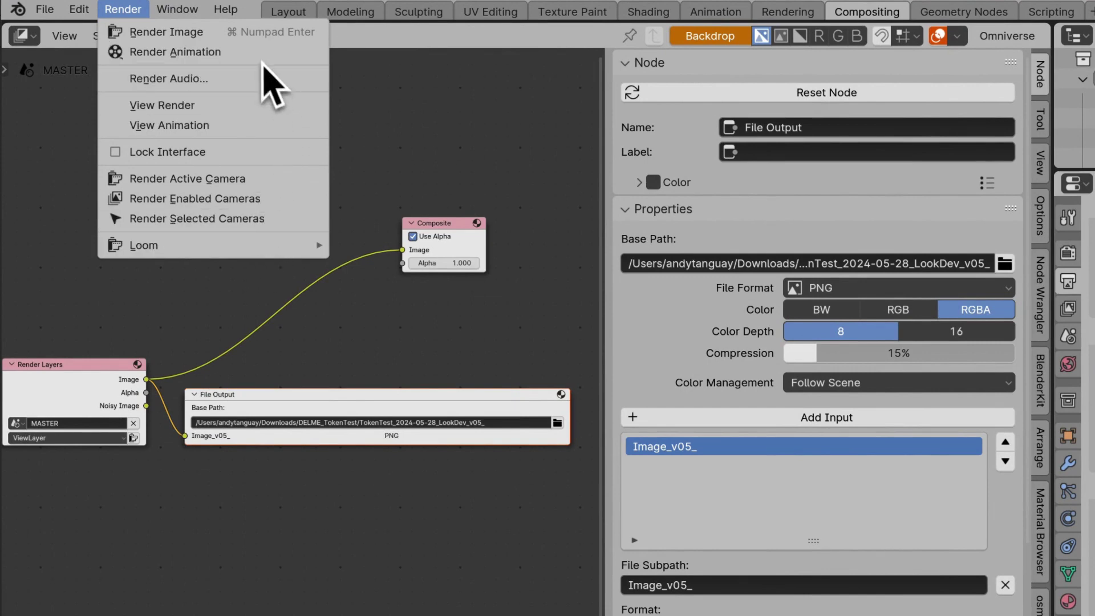
mouse_move(277, 250)
click(427, 248)
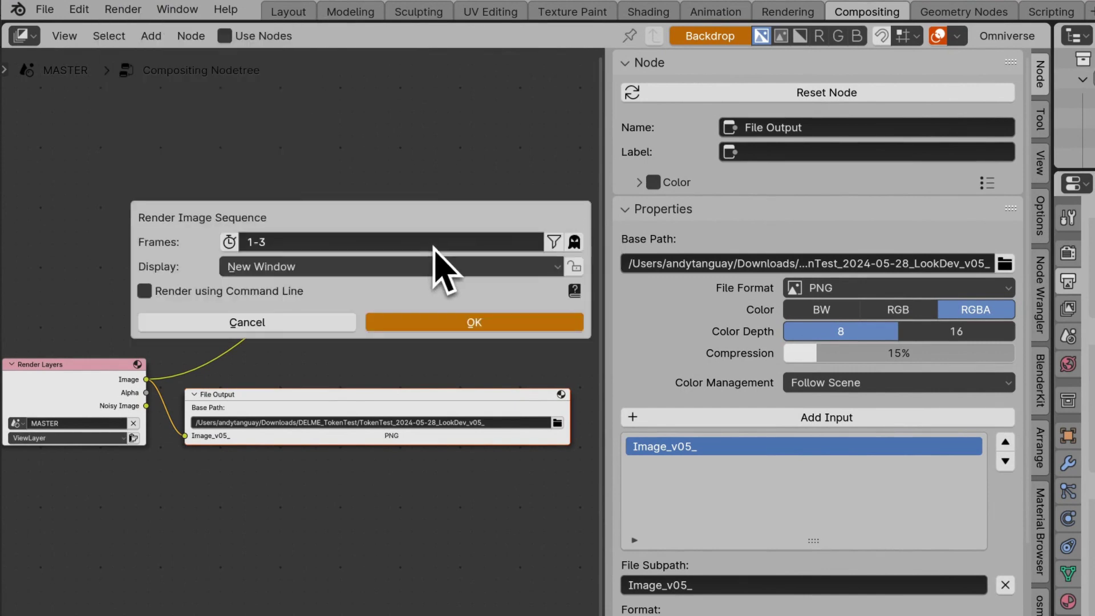
drag(371, 220, 384, 134)
click(298, 162)
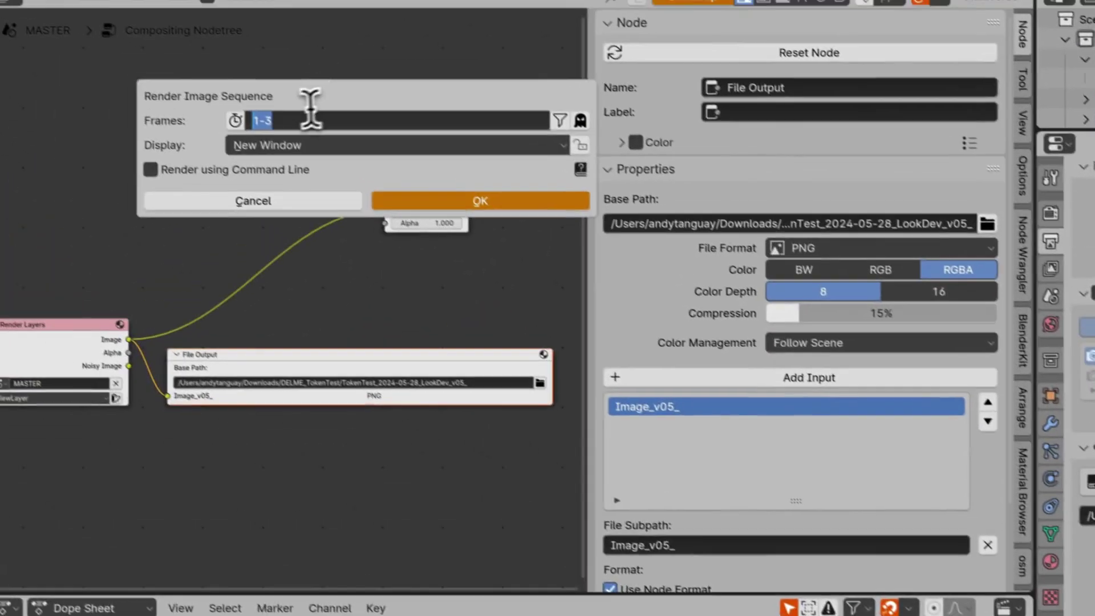
click(125, 8)
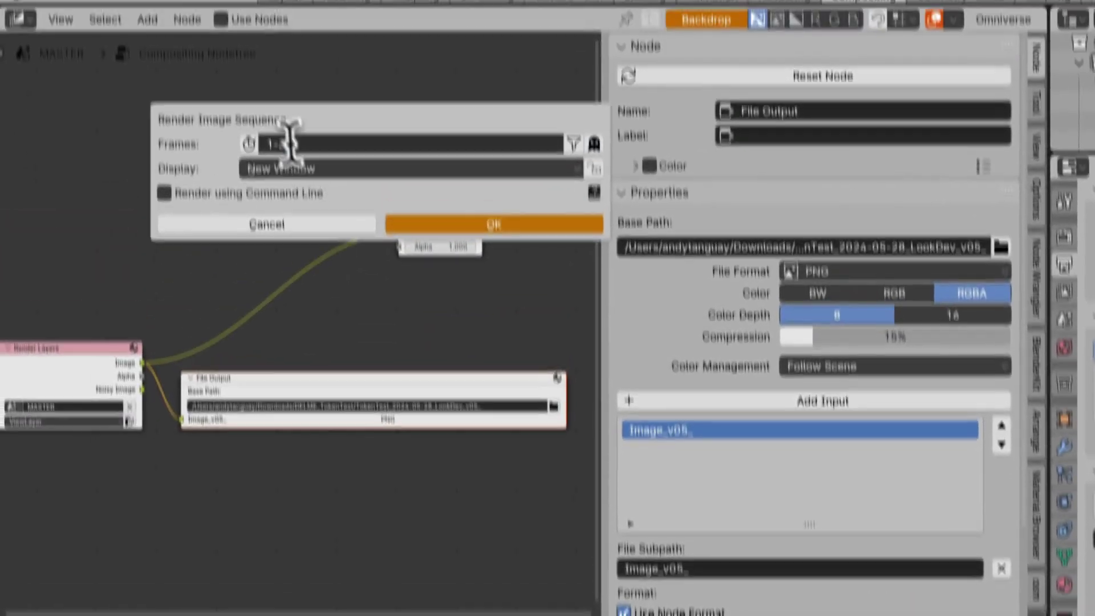
double_click(292, 132)
drag(291, 203, 215, 196)
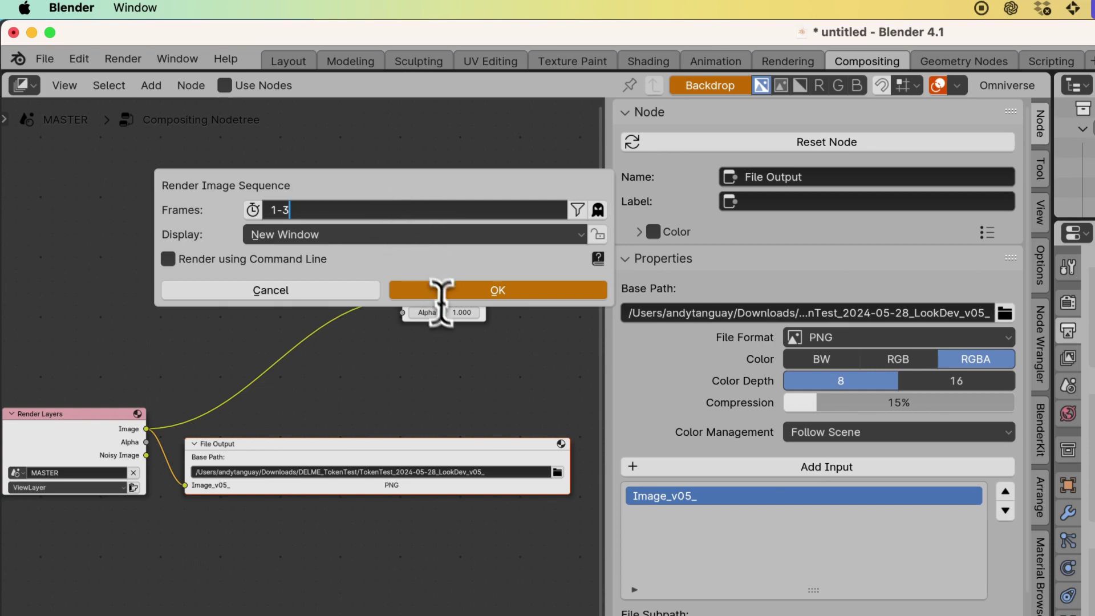
Step: Start rendering frames 1-3 and bring Finder forward to watch for output files
click(498, 290)
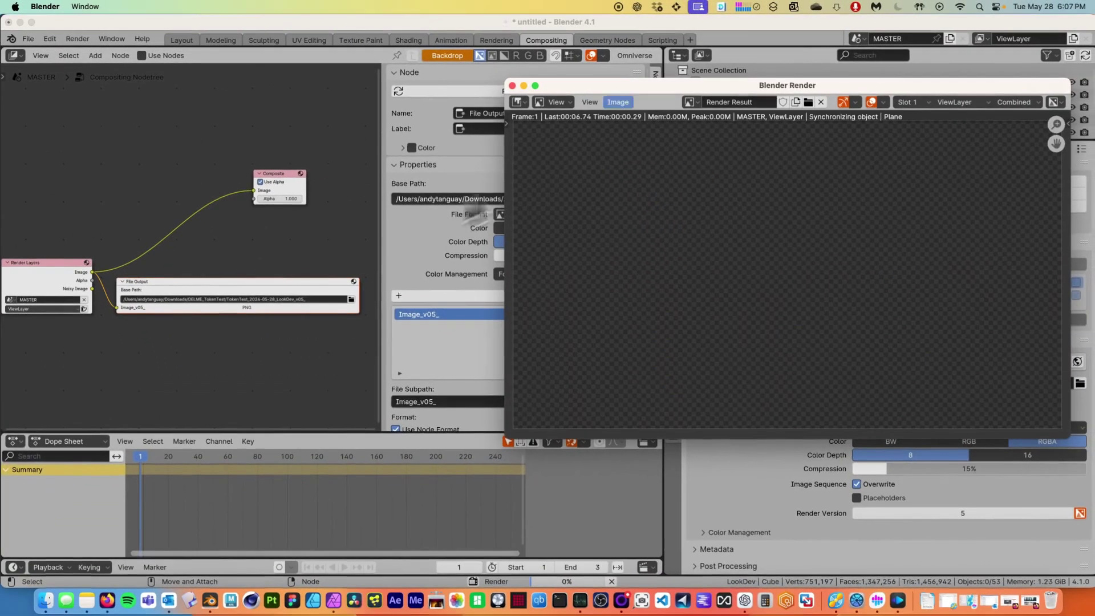
drag(648, 91, 237, 75)
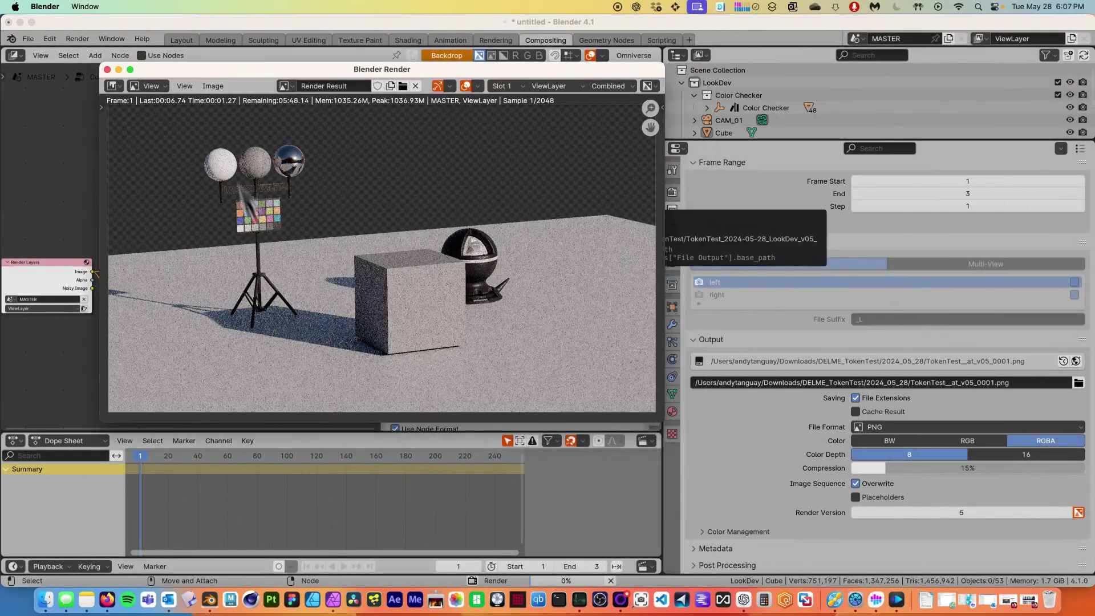
click(47, 600)
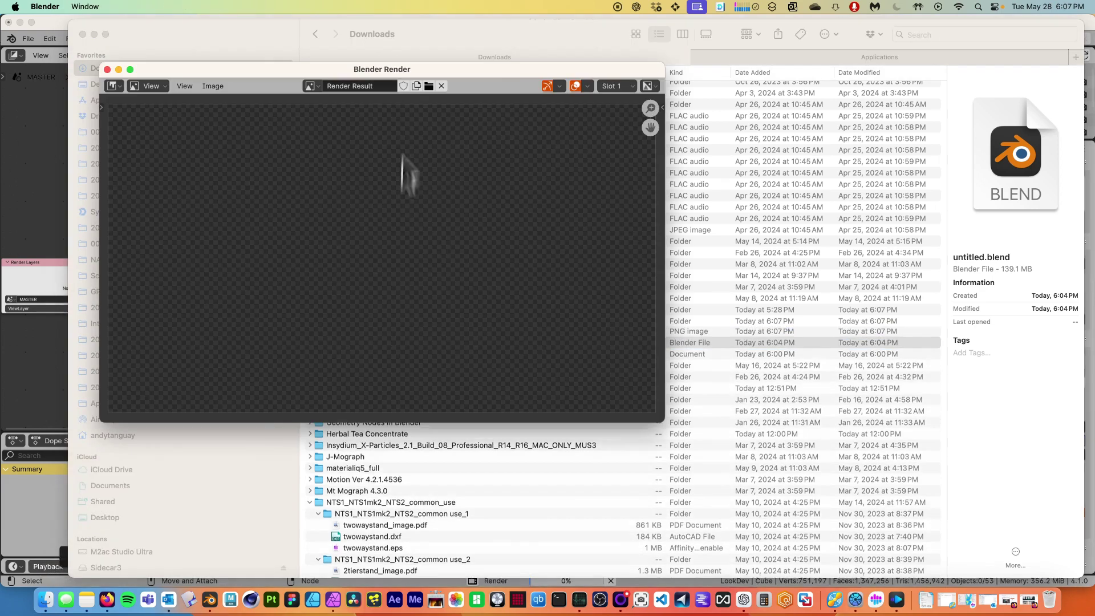
Step: Place Finder beside the render preview and select the 2024_05_28 folder to check renders 0001-0003
click(488, 41)
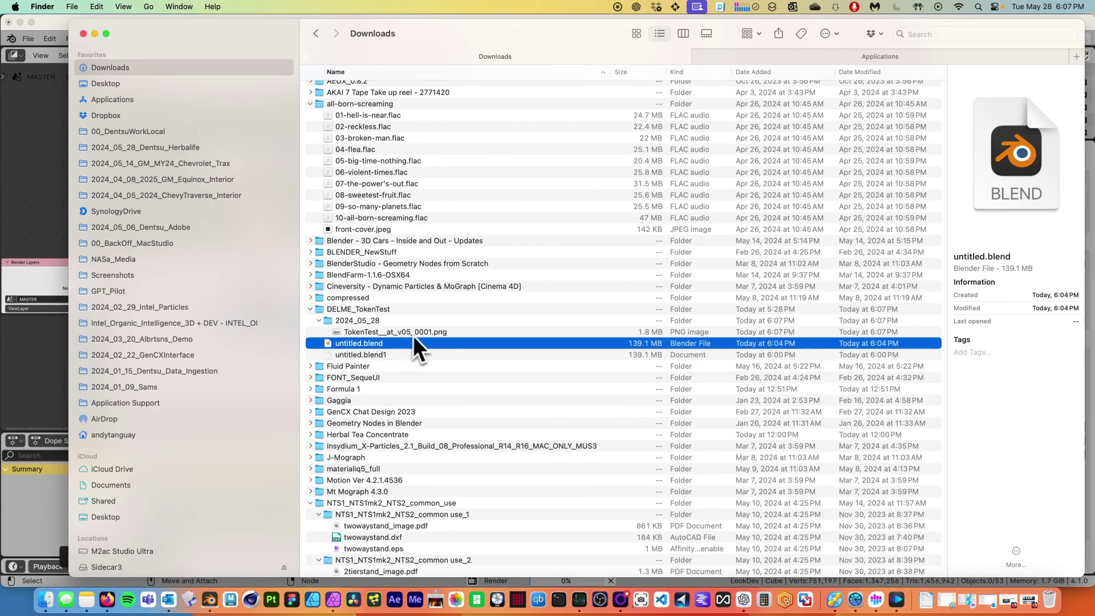
drag(452, 31, 666, 26)
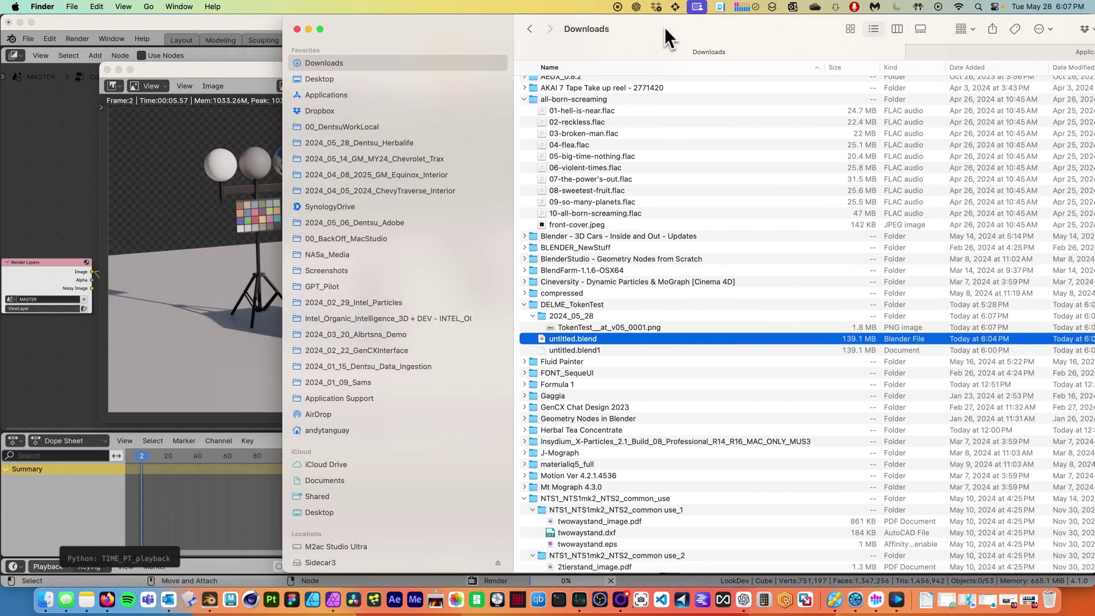
click(425, 36)
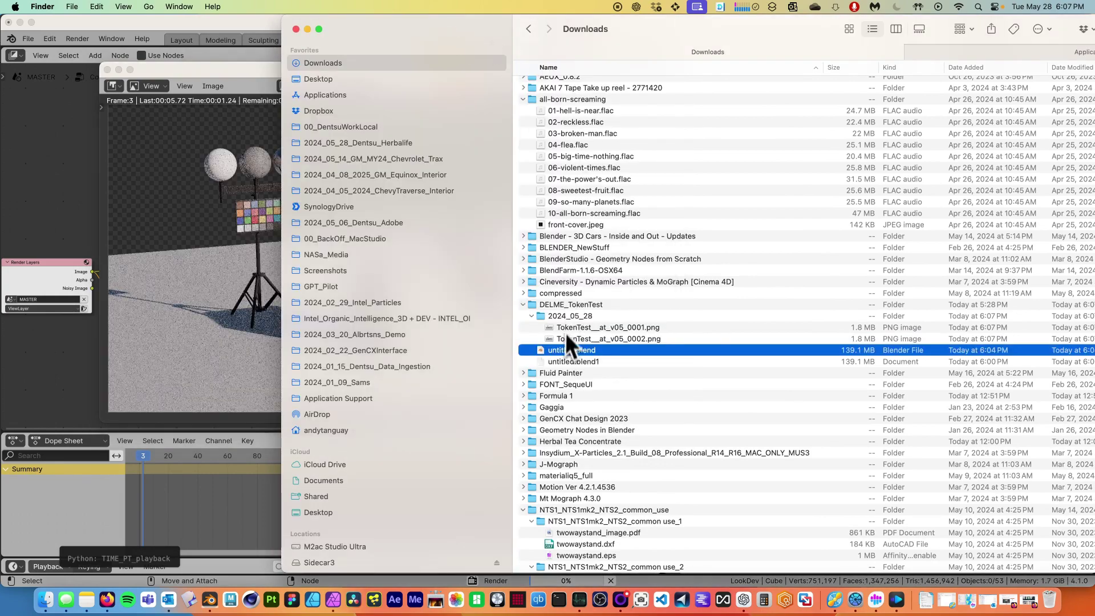
drag(226, 73, 135, 120)
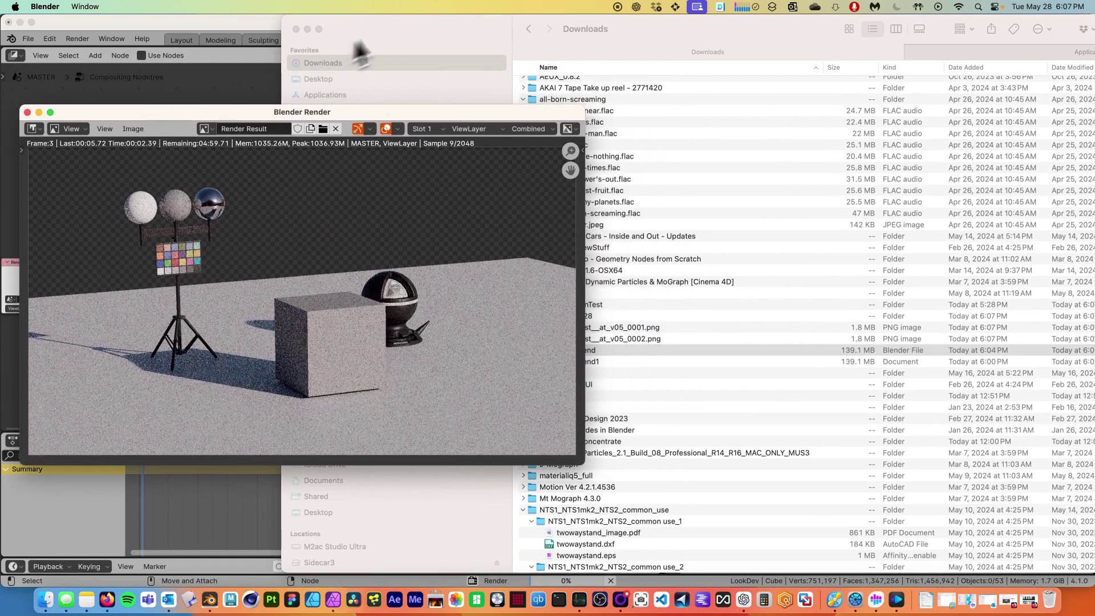
click(382, 25)
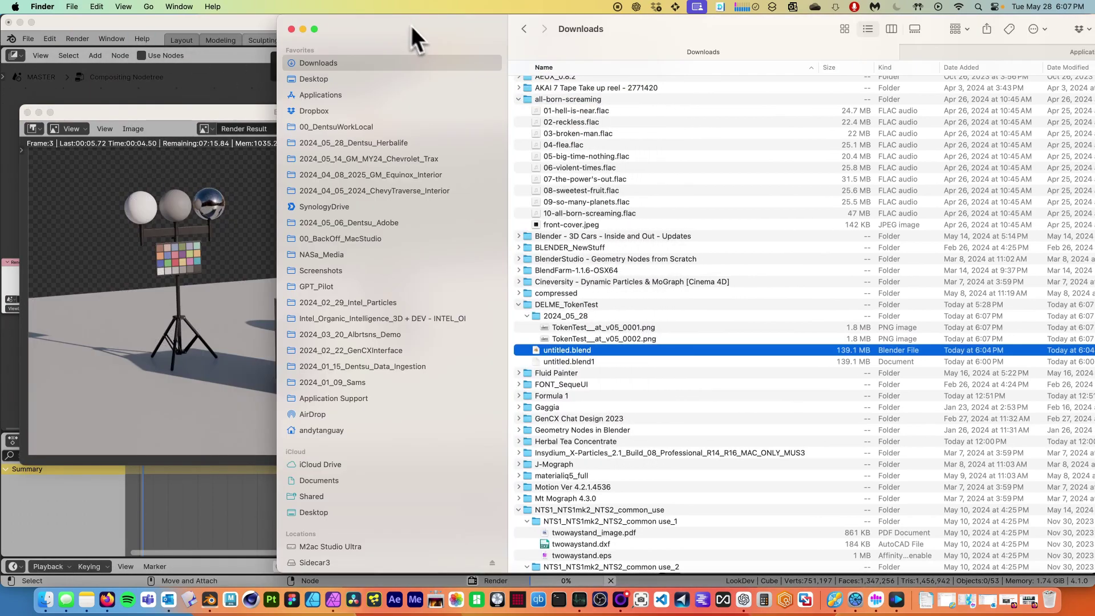
click(559, 320)
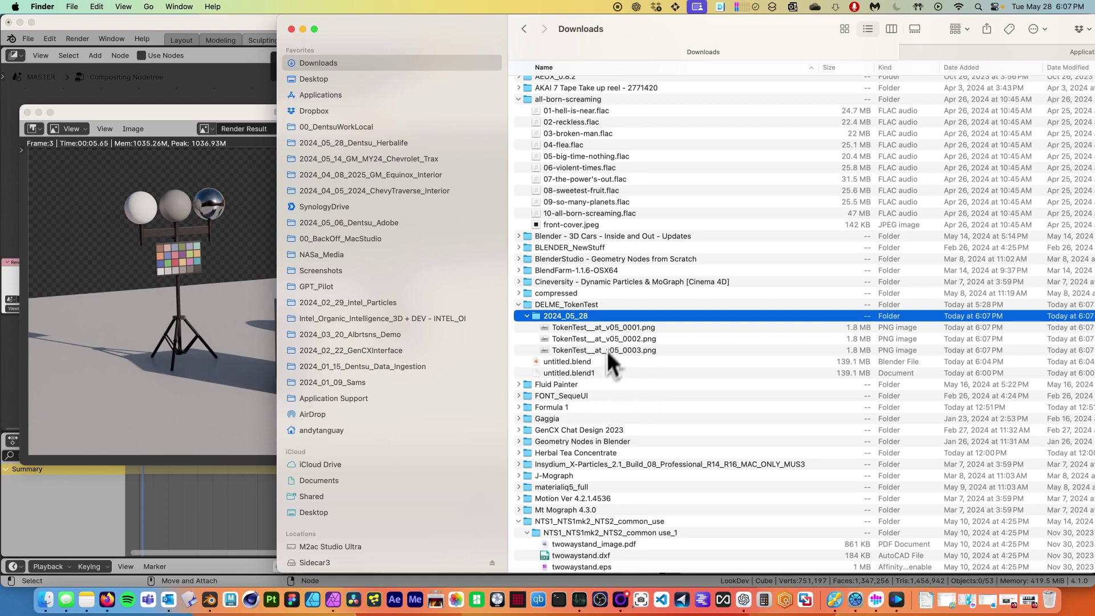
Step: Nudge the render preview up, then bring the main Blender window forward and check the Render menu
click(211, 115)
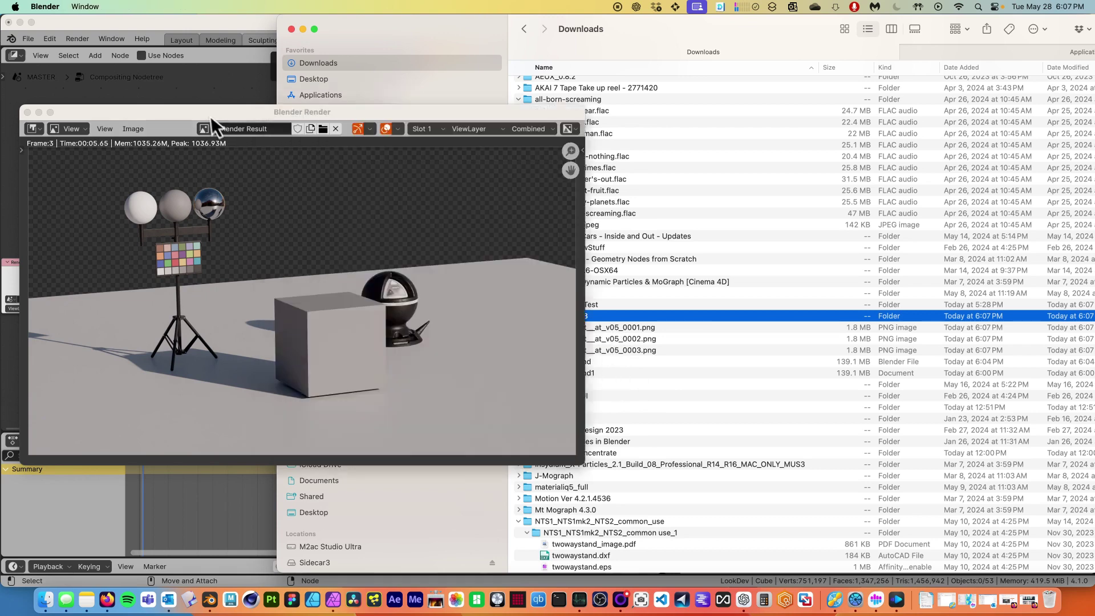
drag(211, 115, 206, 86)
click(119, 35)
click(78, 39)
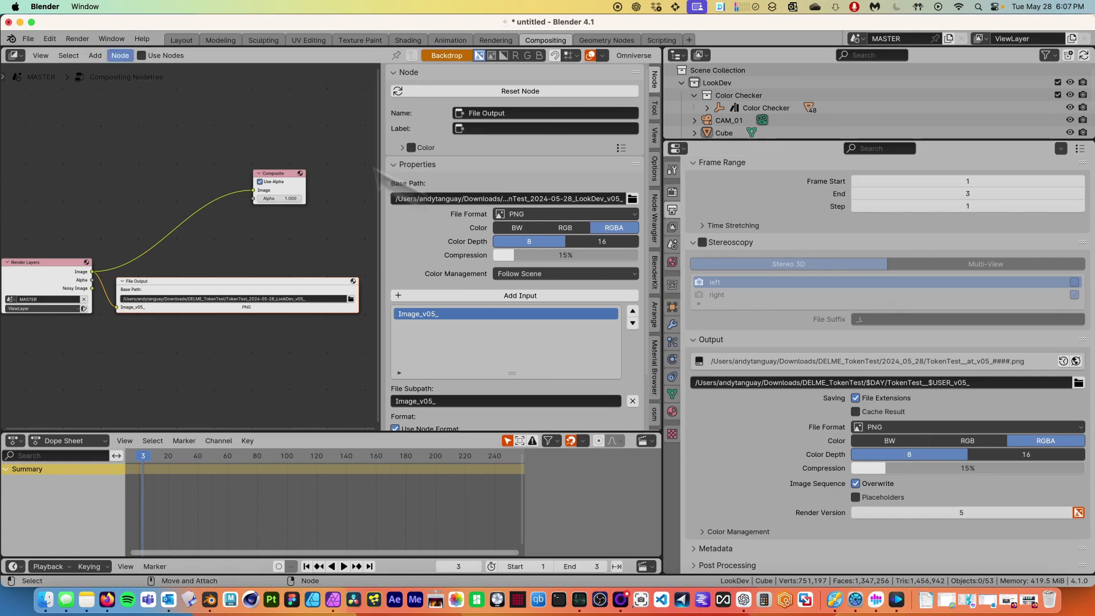
click(78, 39)
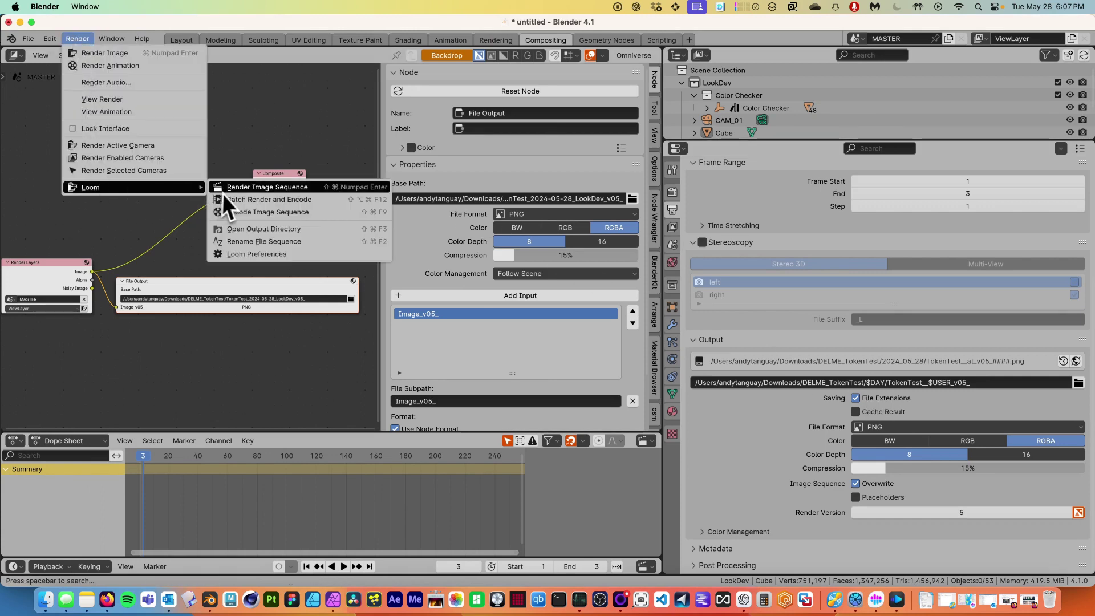